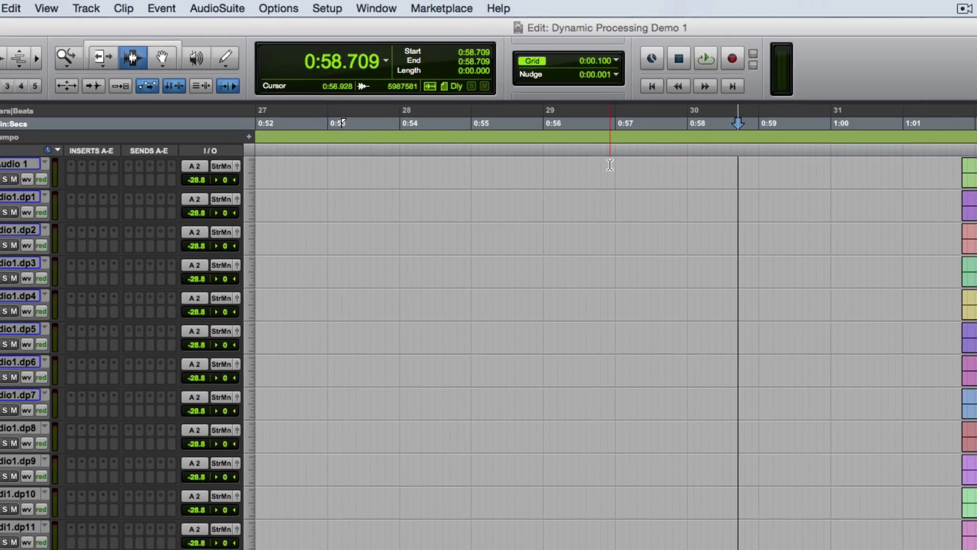
# - Review the Playback Engine settings and accept them unchanged
pyautogui.click(326, 8)
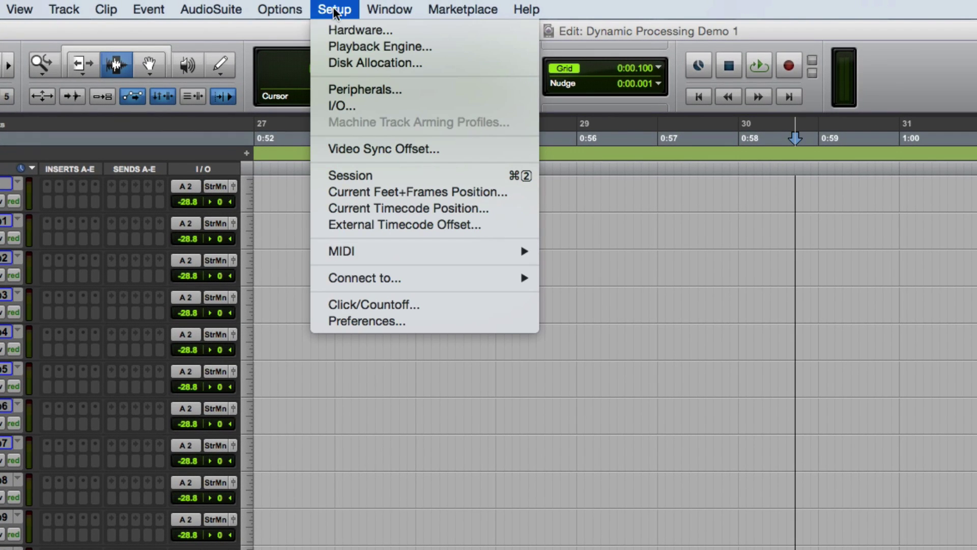
pyautogui.click(356, 48)
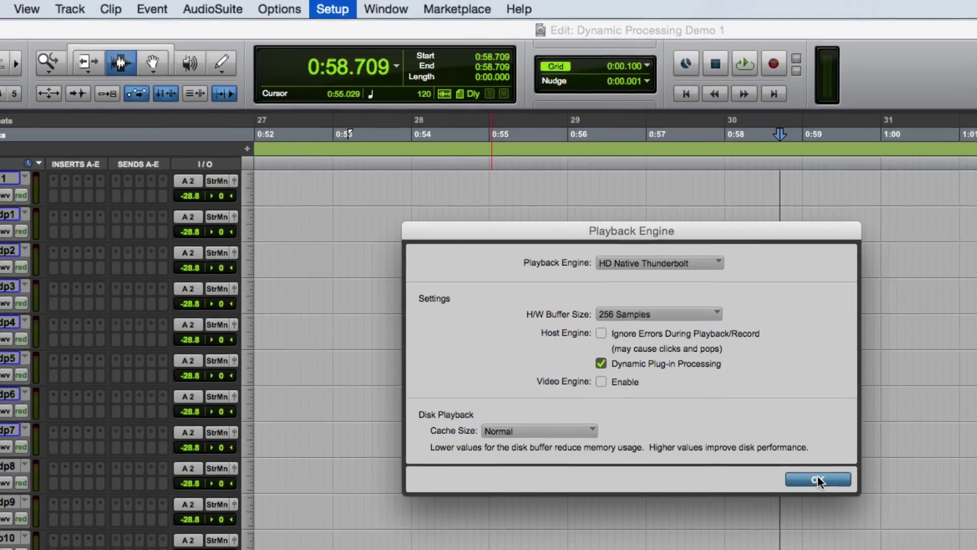
pyautogui.click(818, 479)
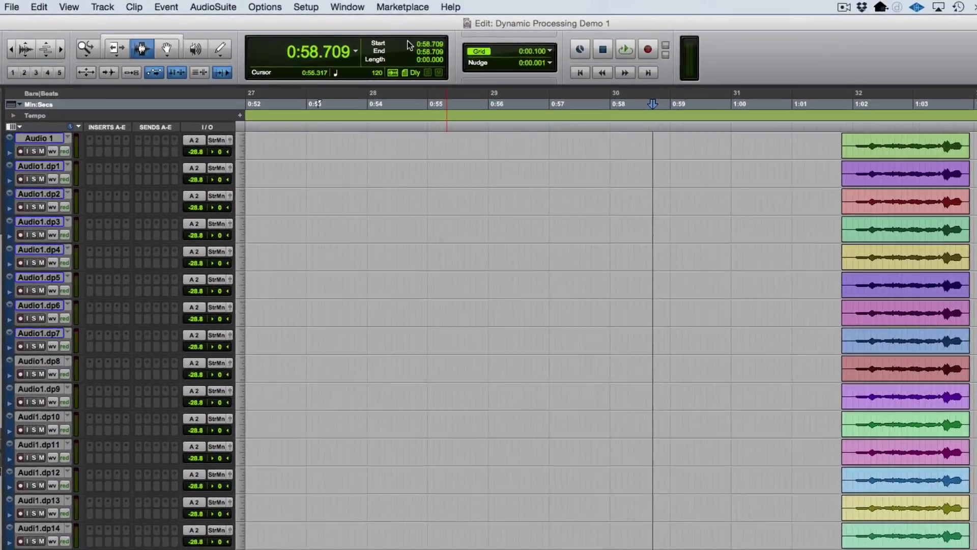
# - Show the System Usage CPU meters and move the window down and to the left
pyautogui.click(345, 5)
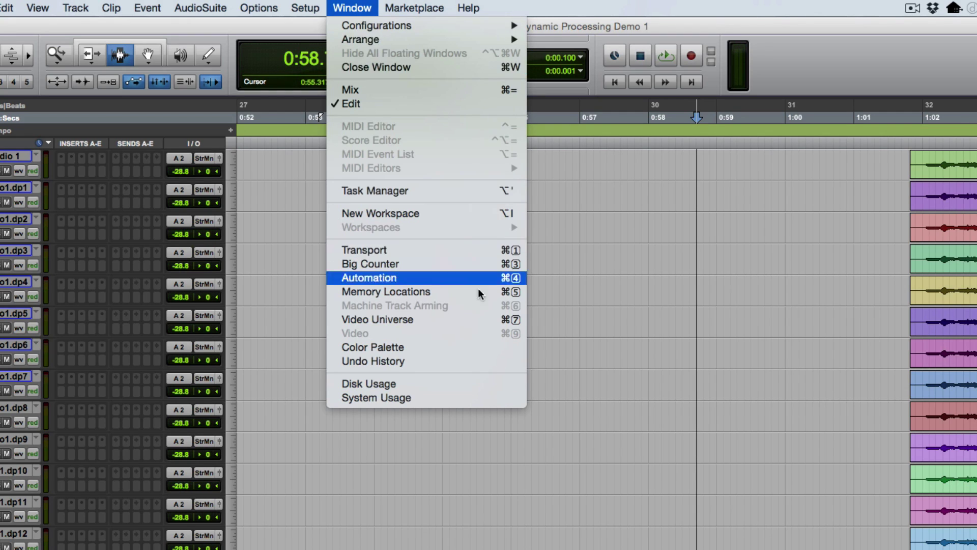
pyautogui.click(489, 395)
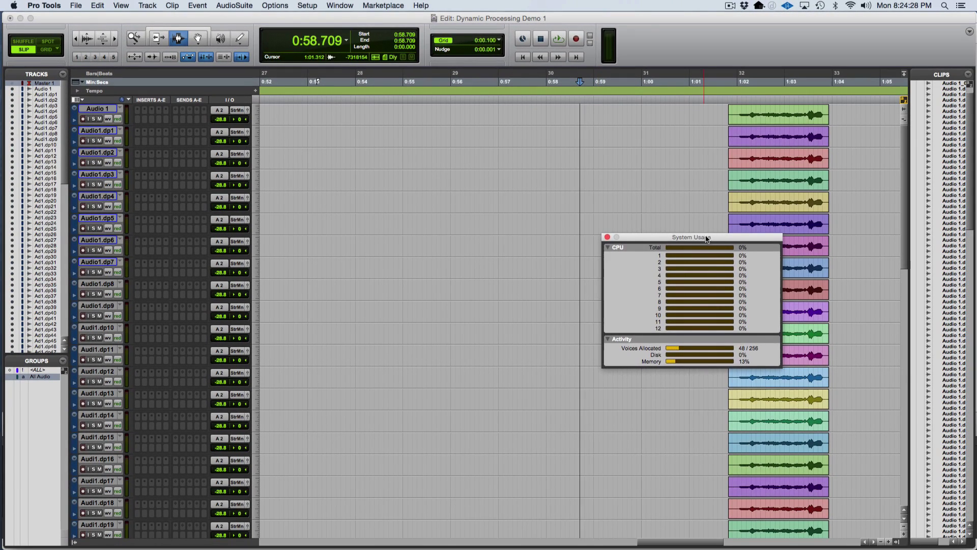
pyautogui.moveTo(707, 239); pyautogui.dragTo(644, 317)
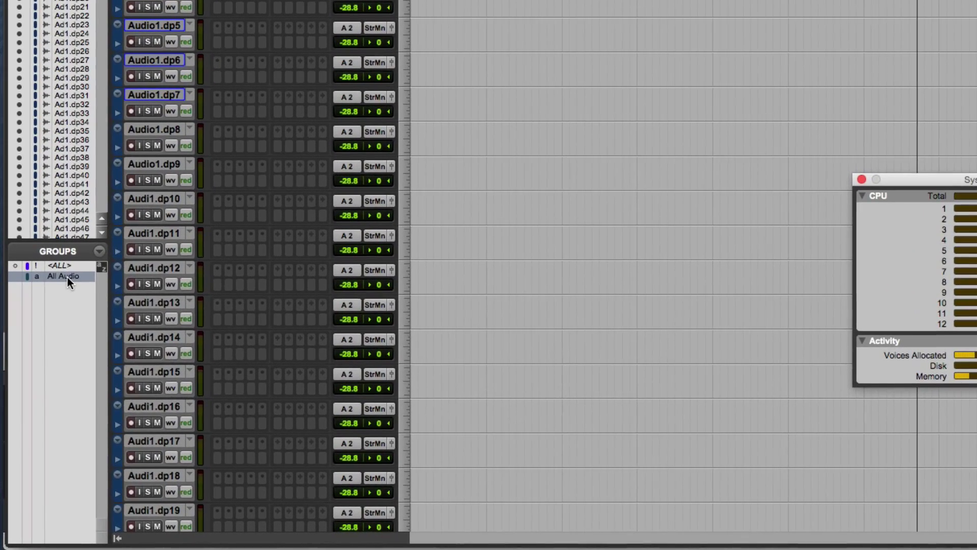
# - Modify the All Audio Tracks group to link insert Controls/Bypass a–e, then confirm
pyautogui.rightClick(58, 313)
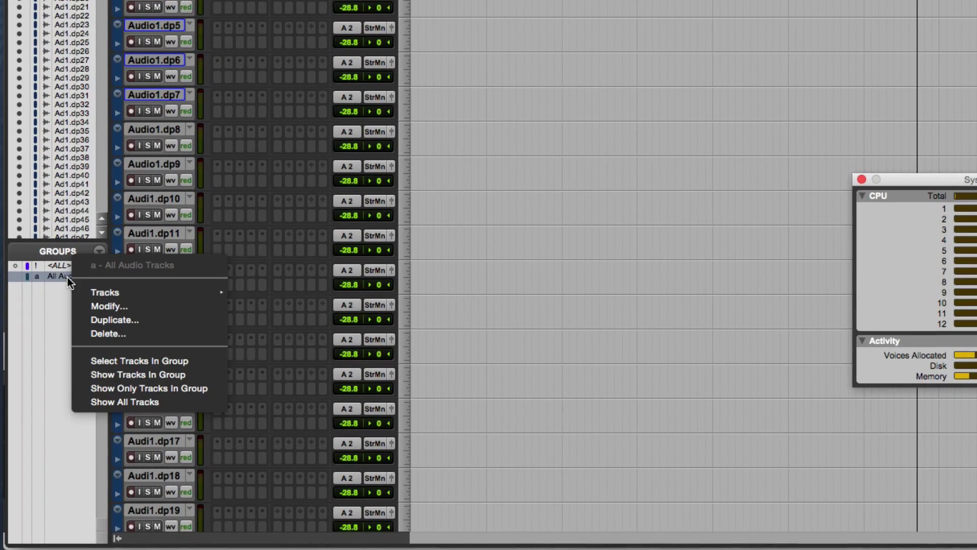
pyautogui.click(120, 305)
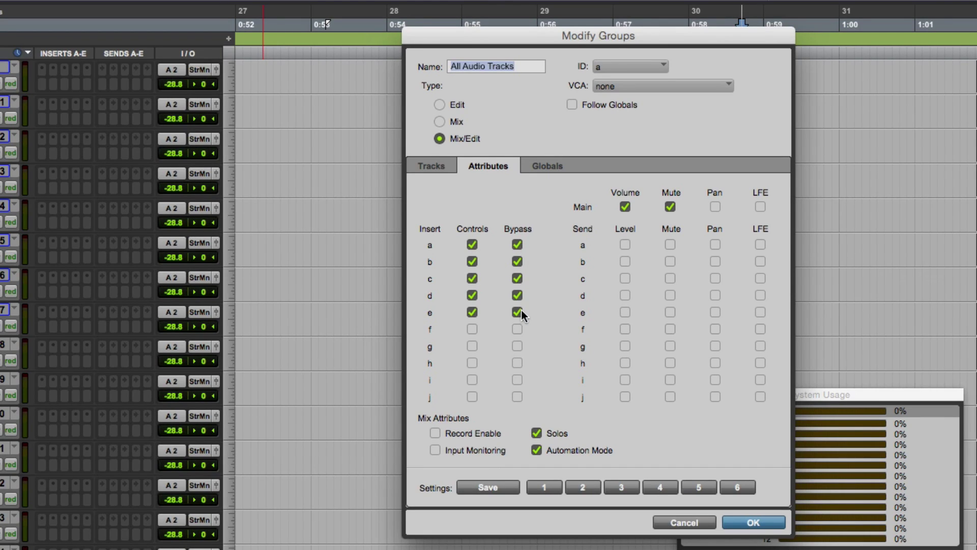
pyautogui.click(752, 524)
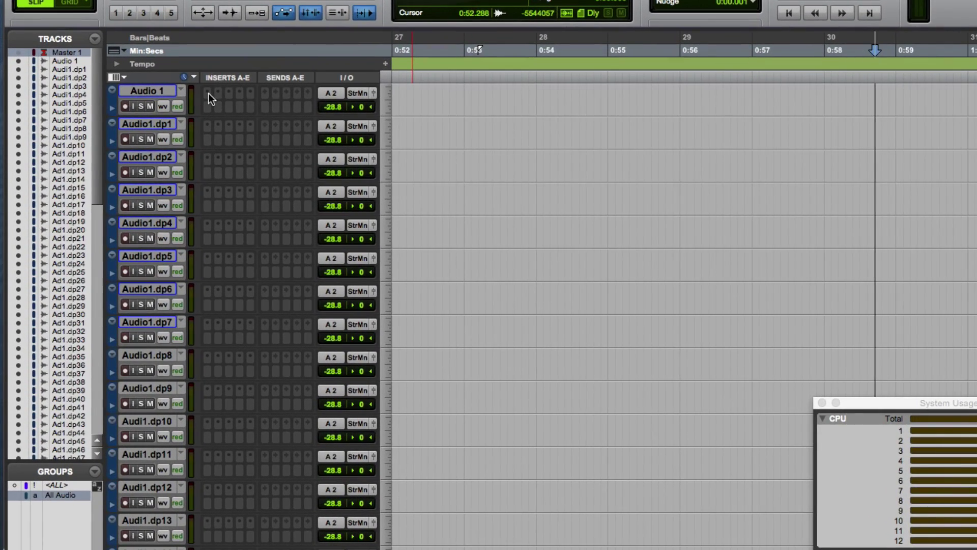
# - Insert Eventide UltraChannel (mono) on Audio 1's first insert slot and close its window
pyautogui.click(204, 94)
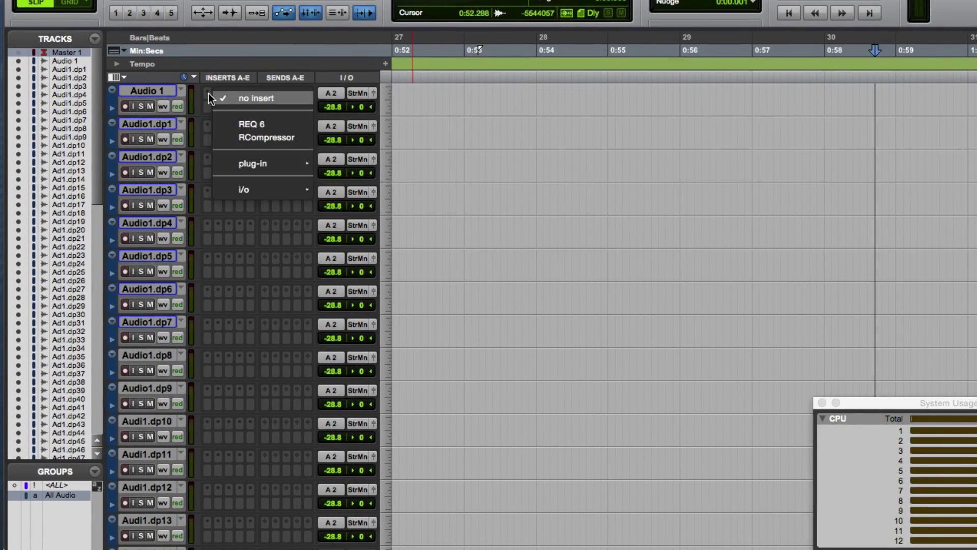
pyautogui.moveTo(249, 163)
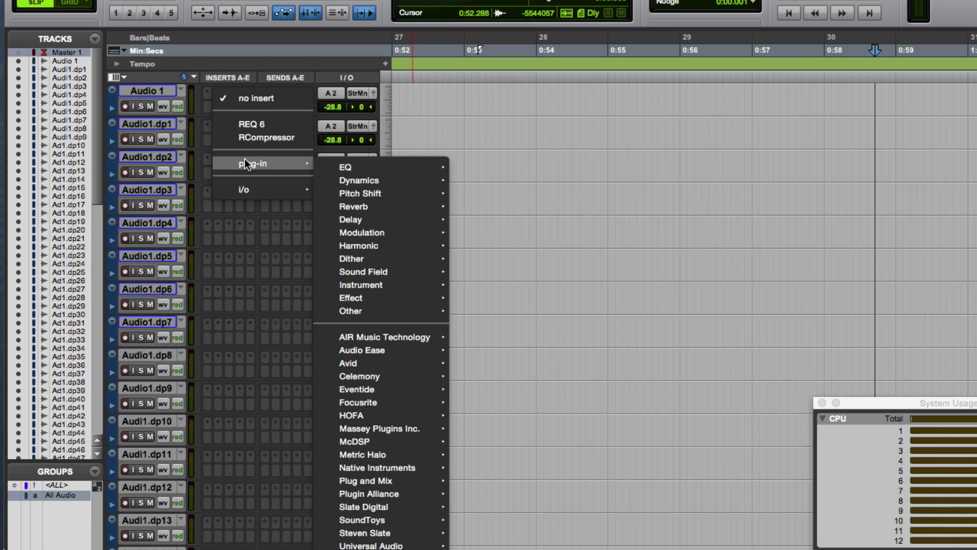
pyautogui.moveTo(392, 390)
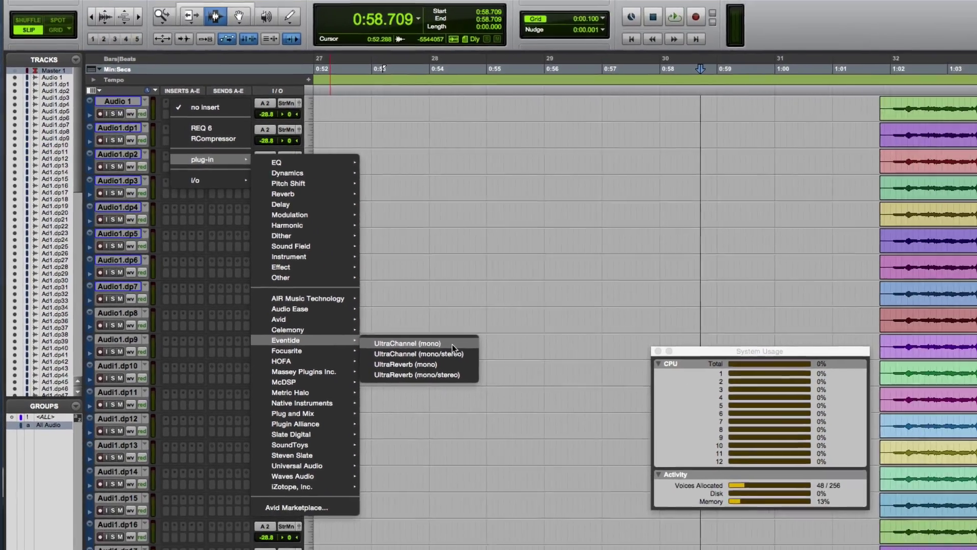
pyautogui.keyDown('alt'); pyautogui.click(452, 344); pyautogui.keyUp('alt')
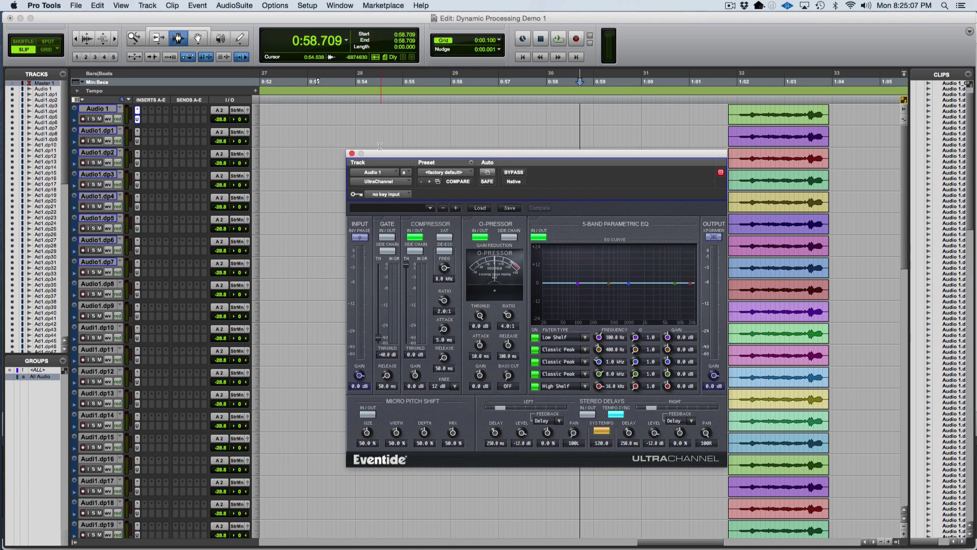
pyautogui.click(351, 154)
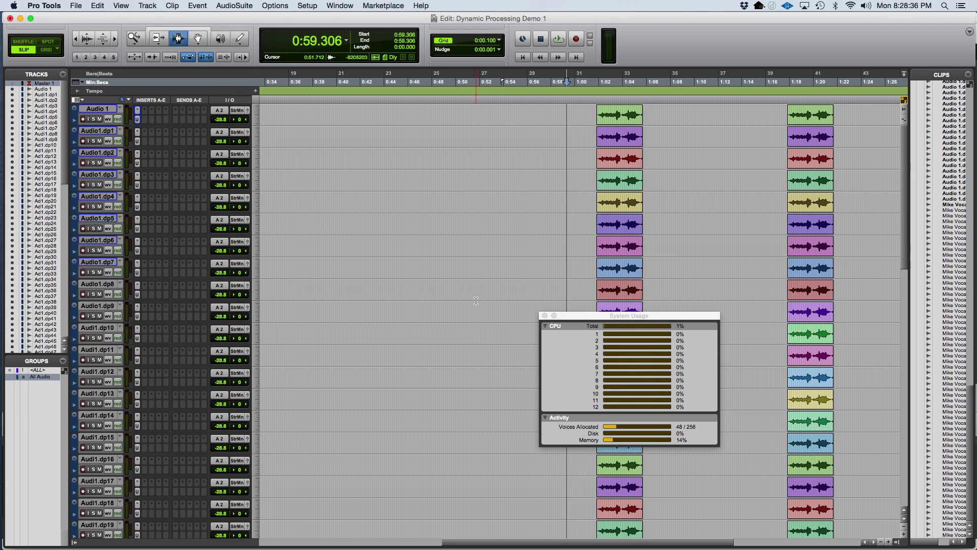
pyautogui.press('space')
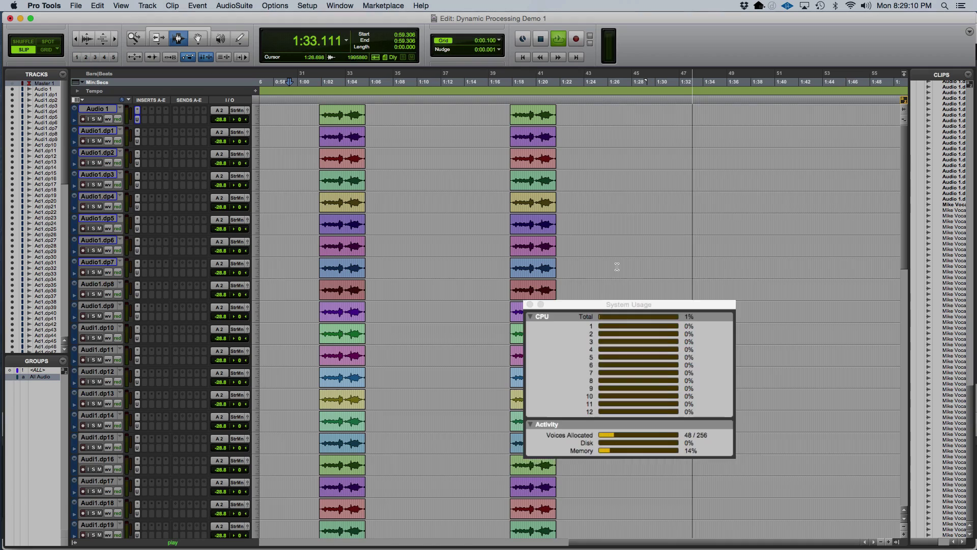
pyautogui.press('space')
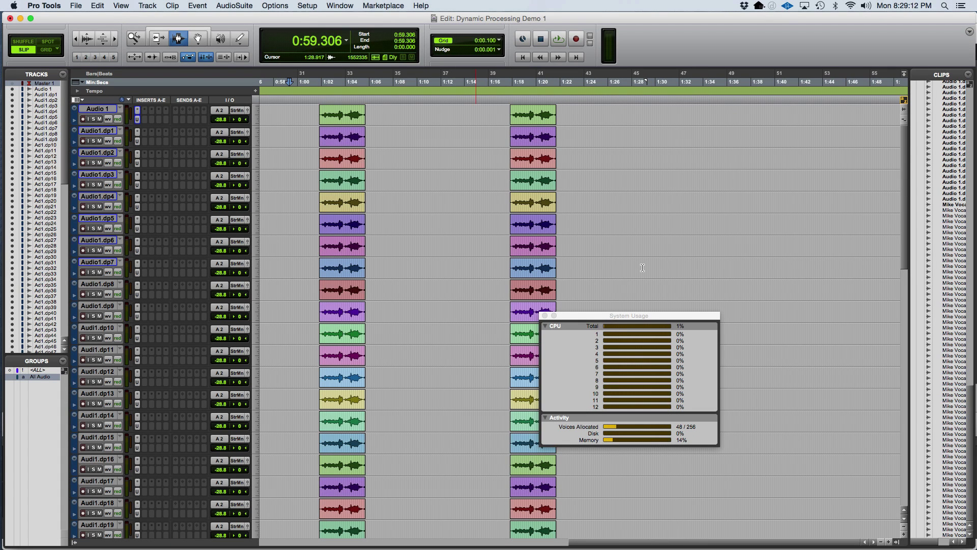
# - Consolidate the 1:28.490–1:30.837 selection across all tracks into new clips, then deselect them
pyautogui.moveTo(638, 266); pyautogui.dragTo(724, 260)
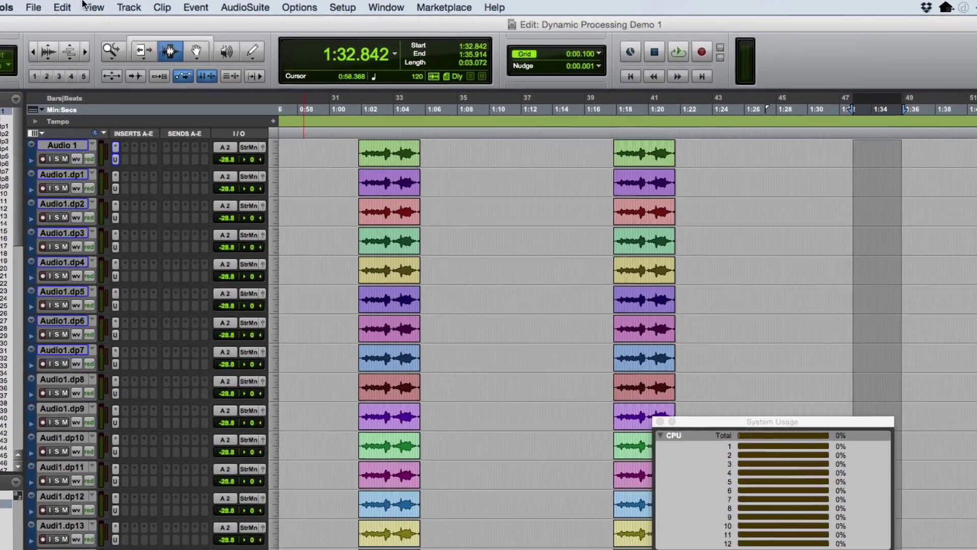
pyautogui.click(89, 6)
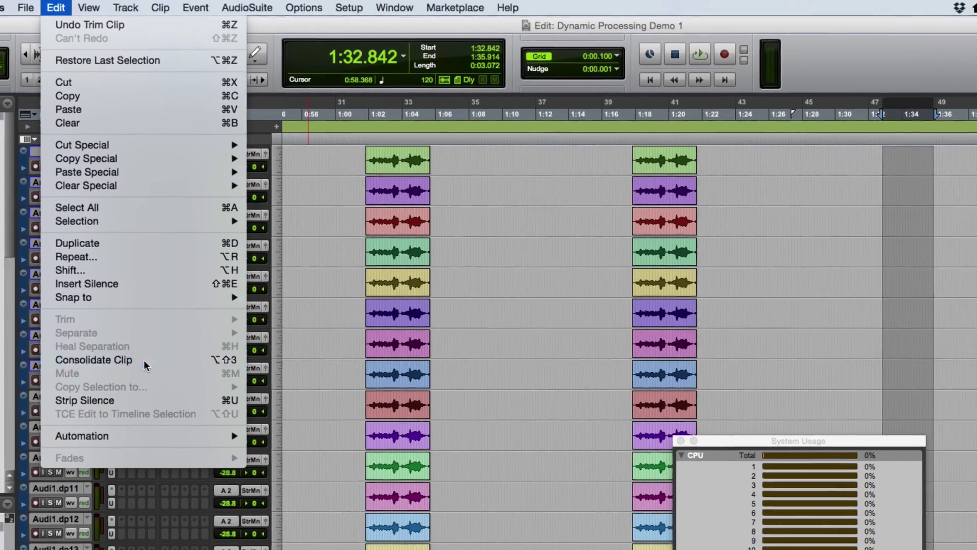
pyautogui.click(142, 370)
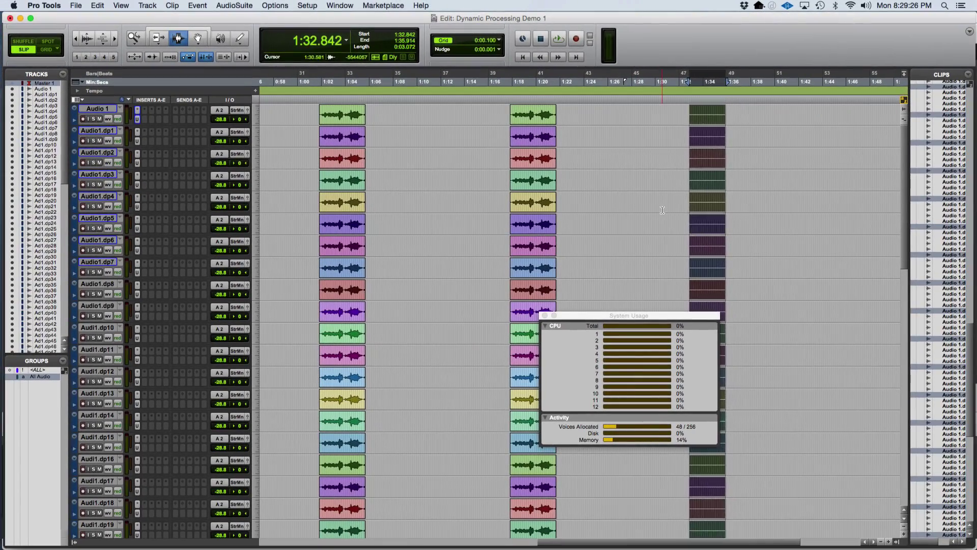
pyautogui.click(709, 231)
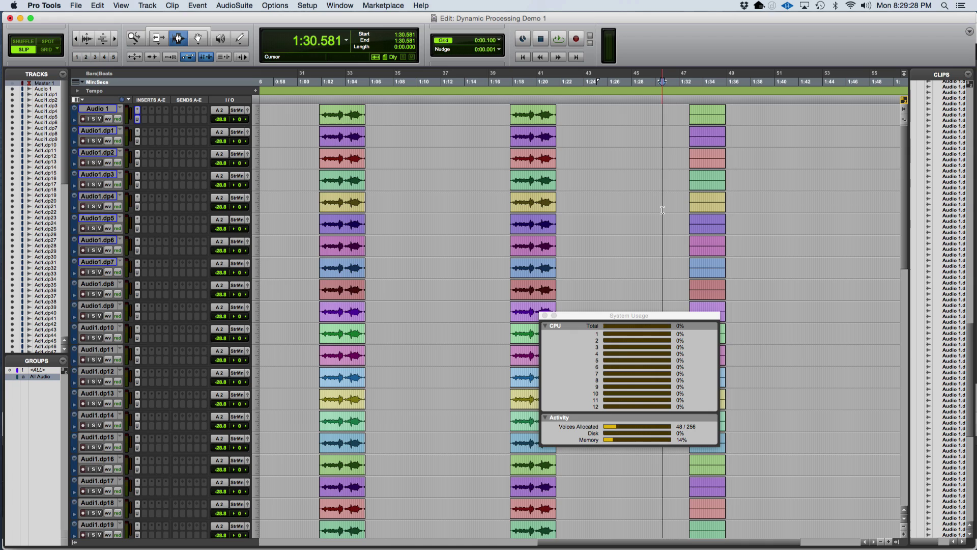
pyautogui.click(615, 208)
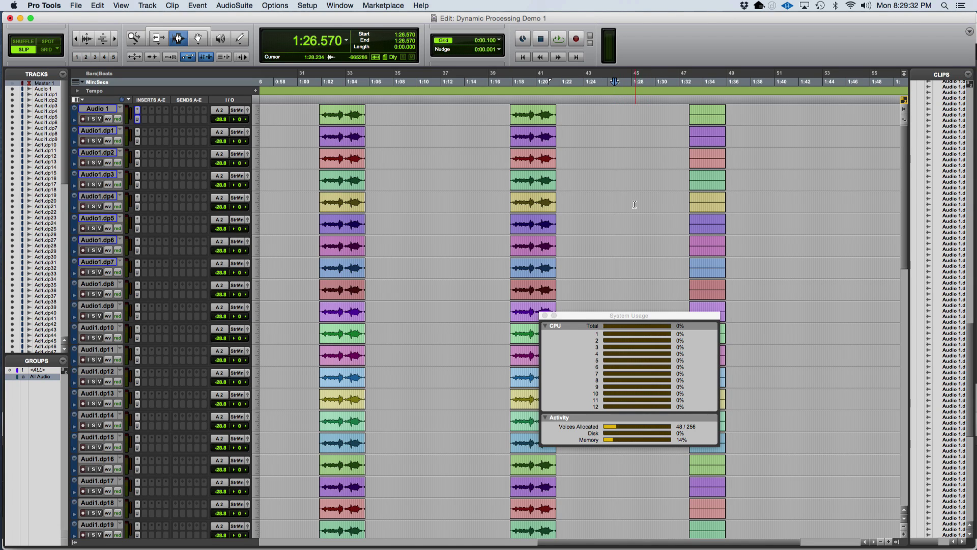
pyautogui.click(634, 204)
pyautogui.press('space')
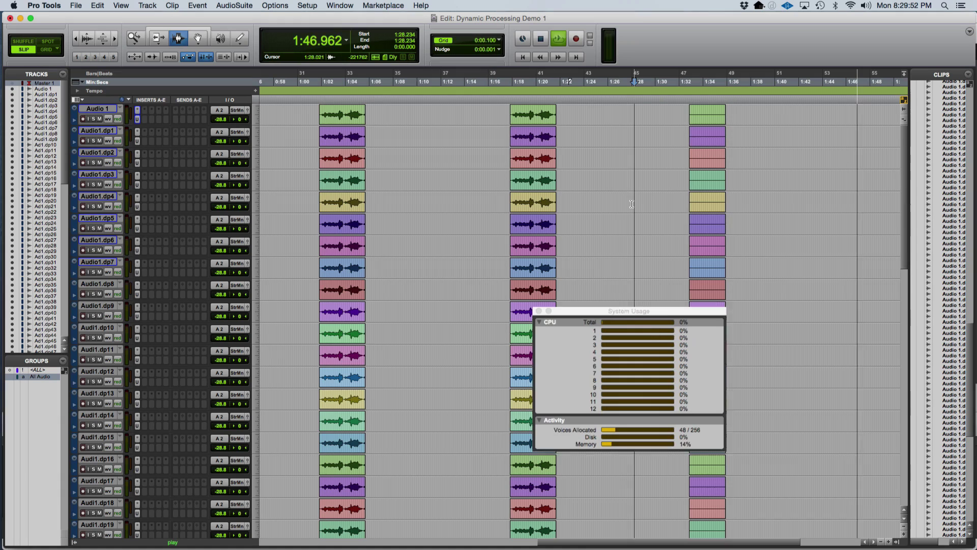
pyautogui.press('space')
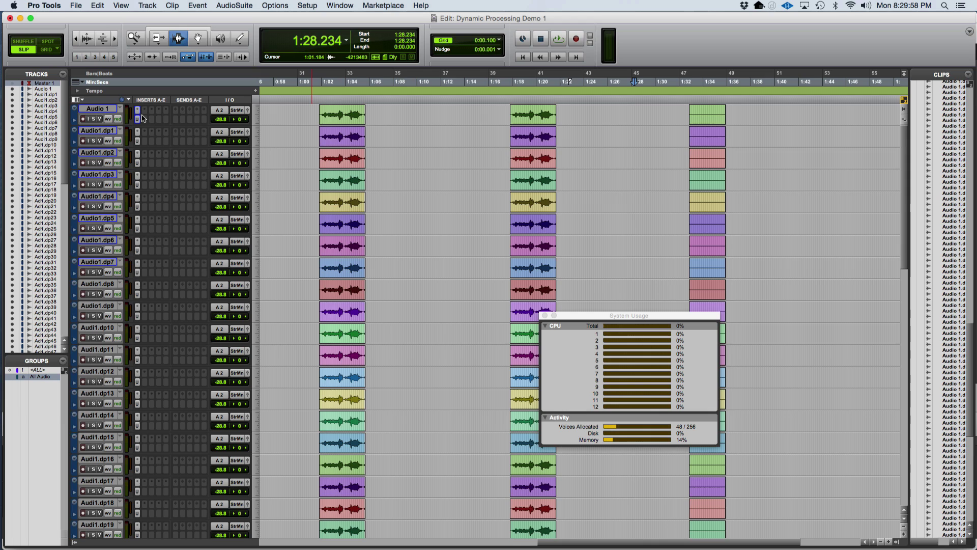
# - Insert Waves SSLChannel (mono) on Audio 1, nudge its window up, then close it
pyautogui.click(145, 110)
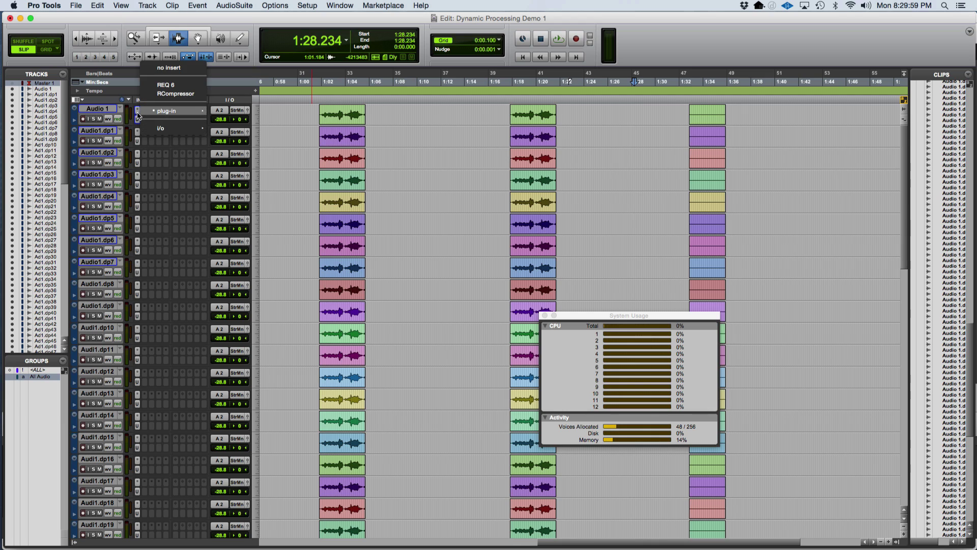
pyautogui.click(173, 70)
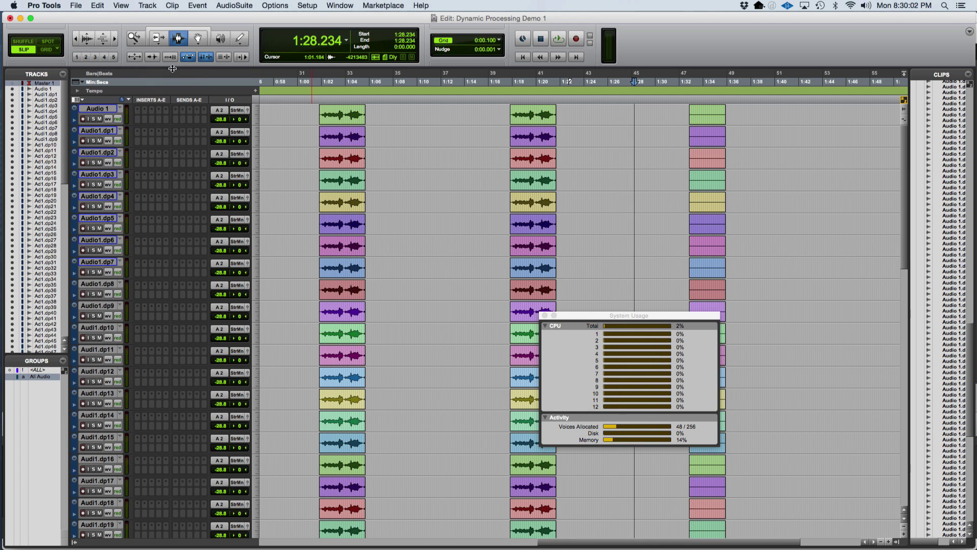
pyautogui.click(140, 114)
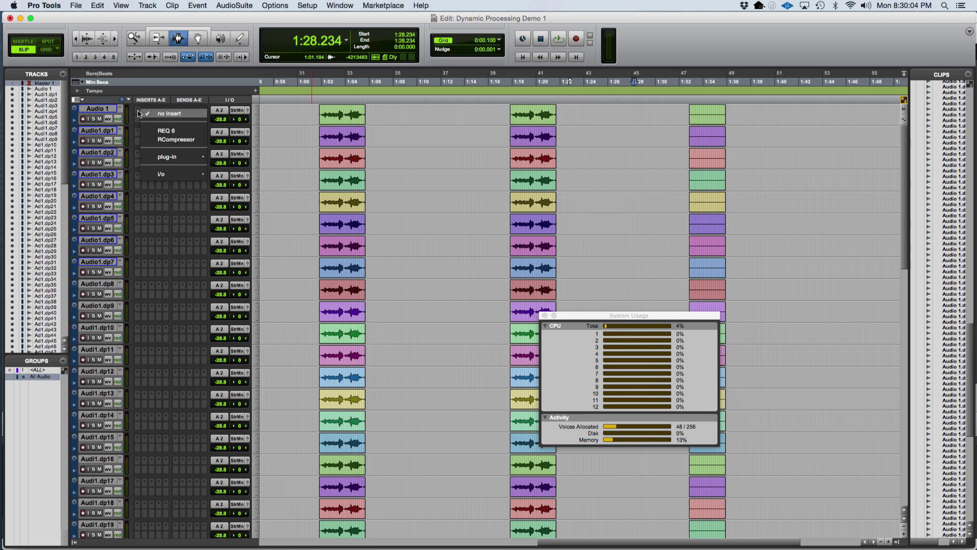
pyautogui.moveTo(160, 155)
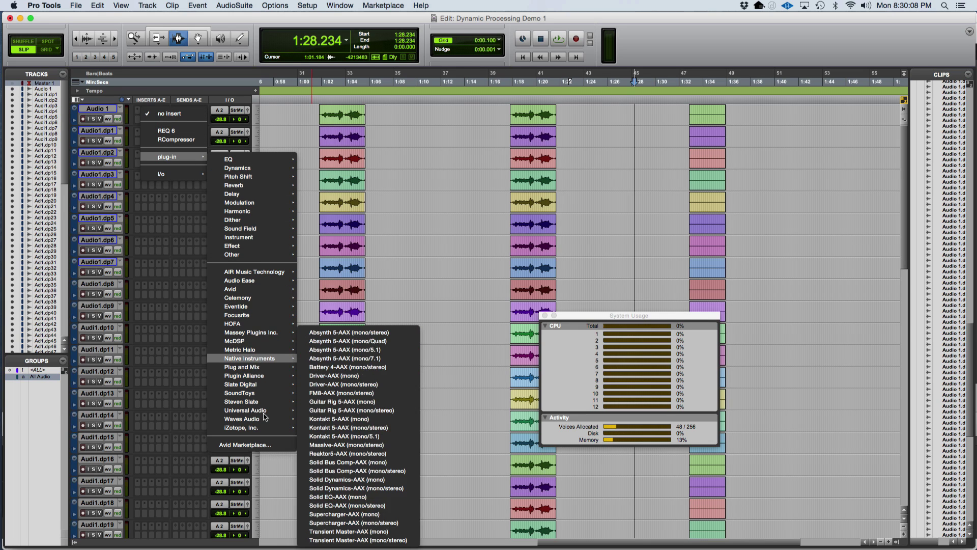
pyautogui.moveTo(264, 419)
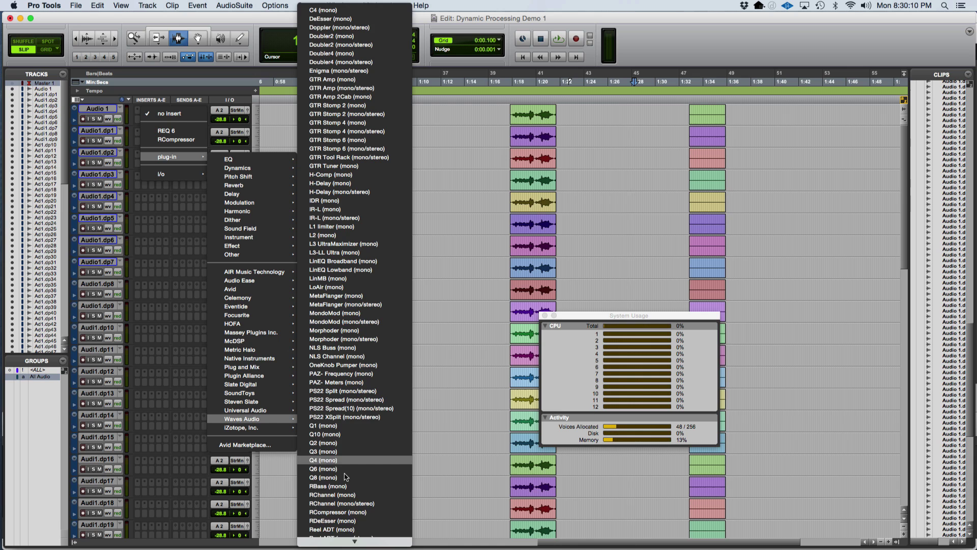
pyautogui.moveTo(355, 540)
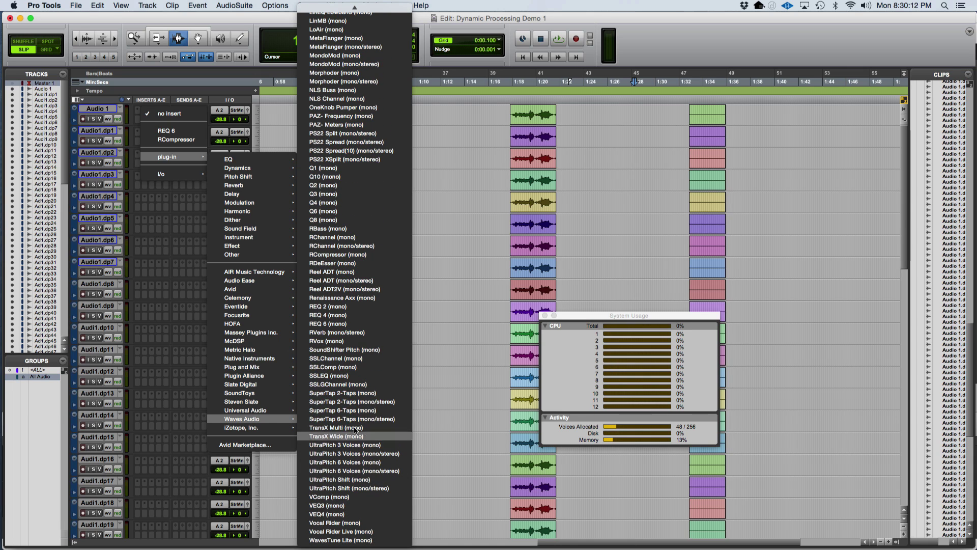
pyautogui.click(361, 361)
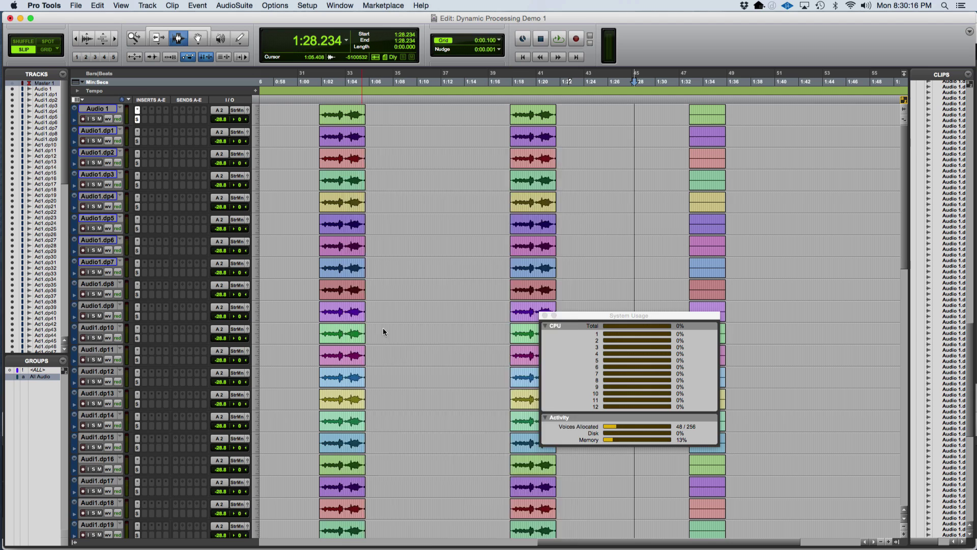
pyautogui.moveTo(418, 153); pyautogui.dragTo(417, 137)
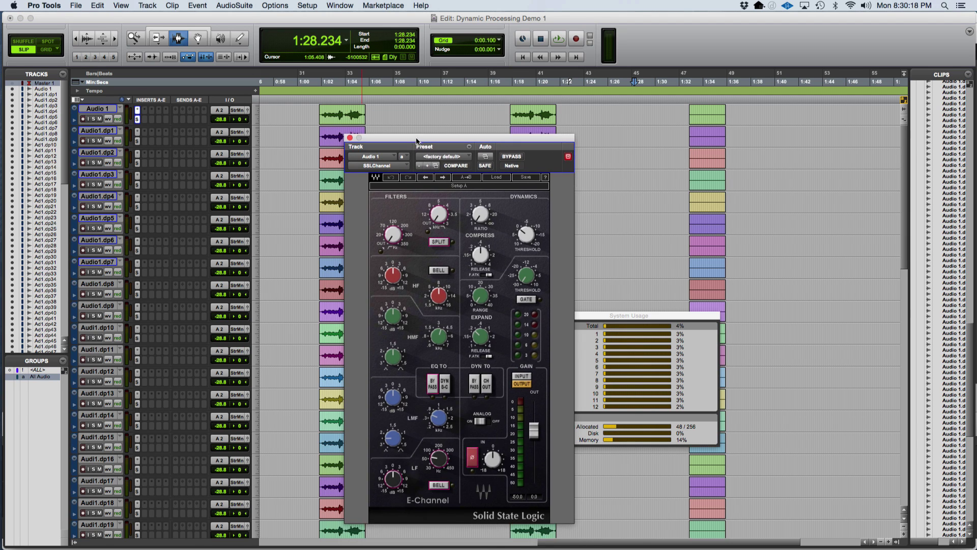
pyautogui.click(349, 138)
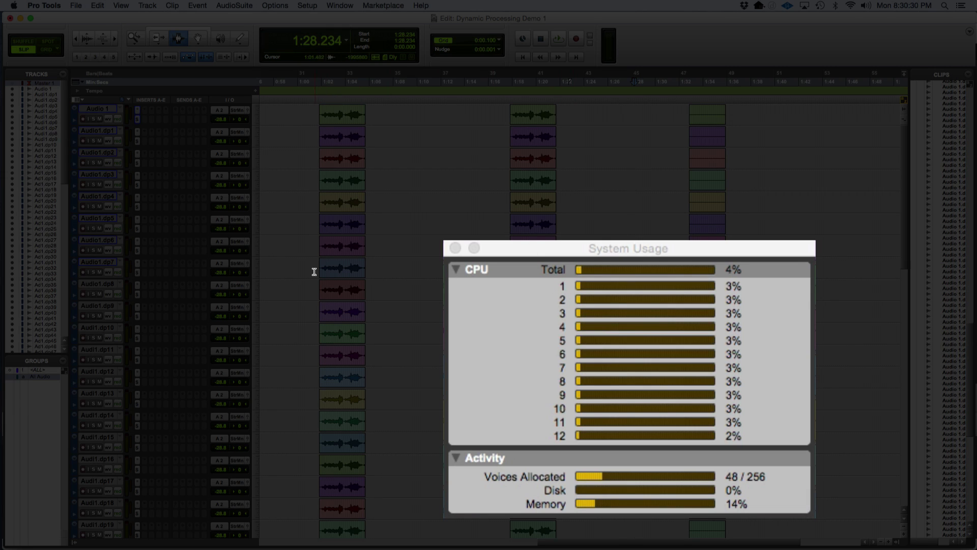
# - Play the passage with SSLChannel inserted, CPU holding at 4–5%, then stop
pyautogui.press('space')
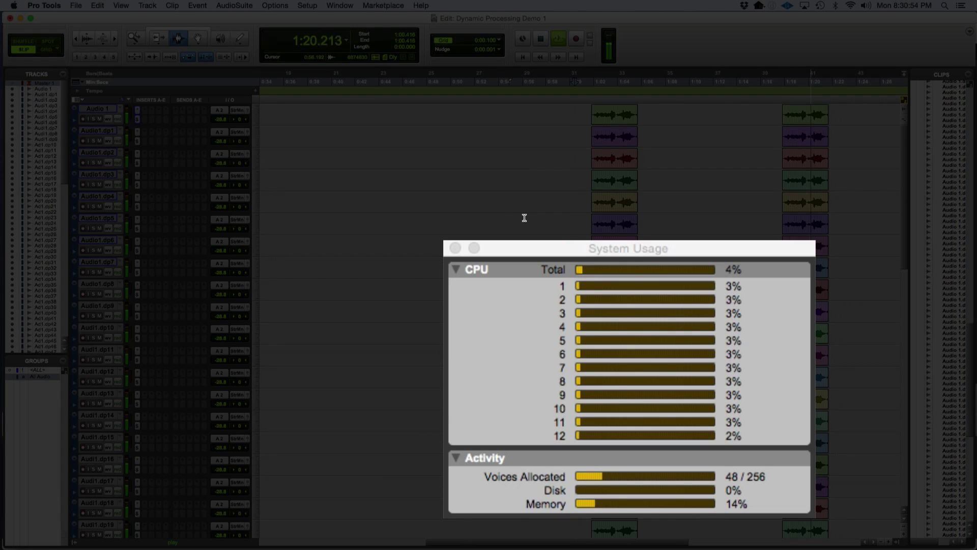
pyautogui.press('space')
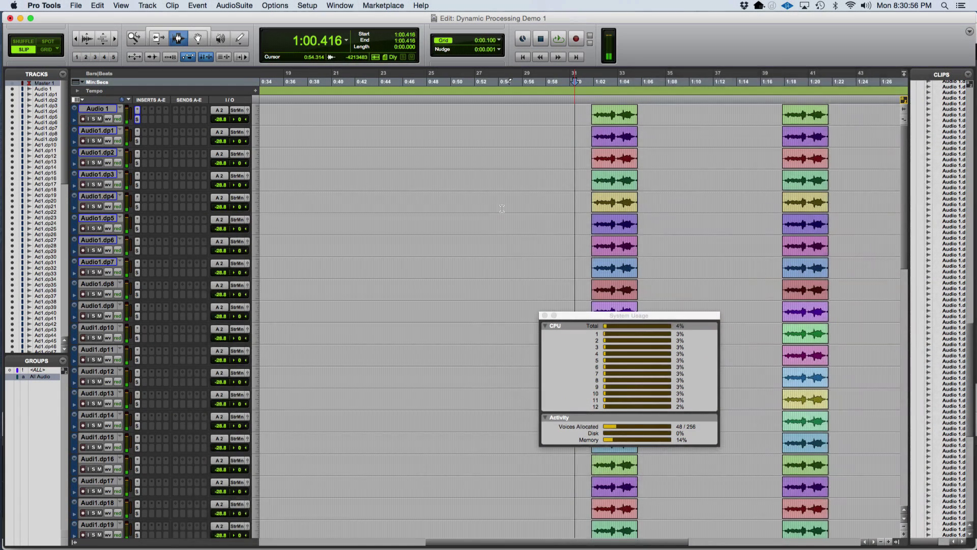
pyautogui.click(535, 206)
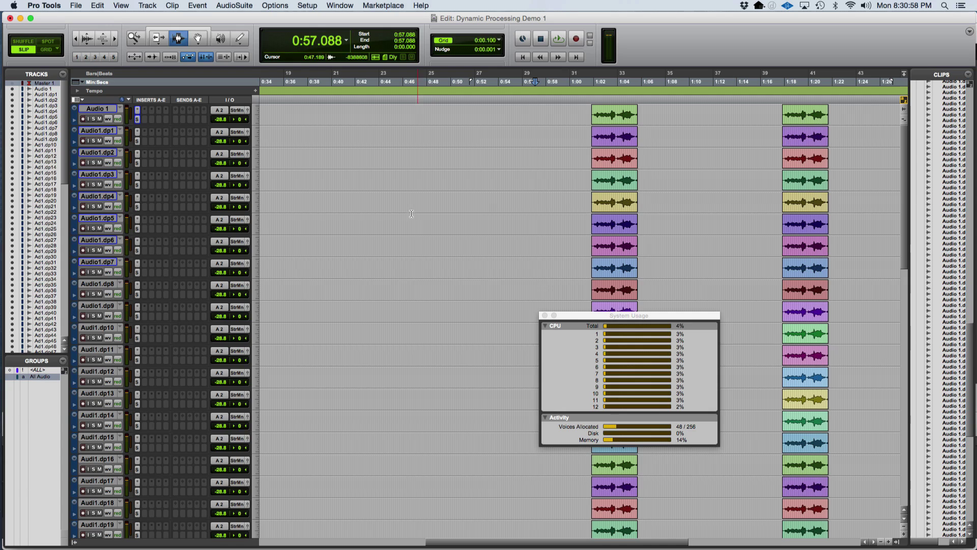
pyautogui.click(138, 110)
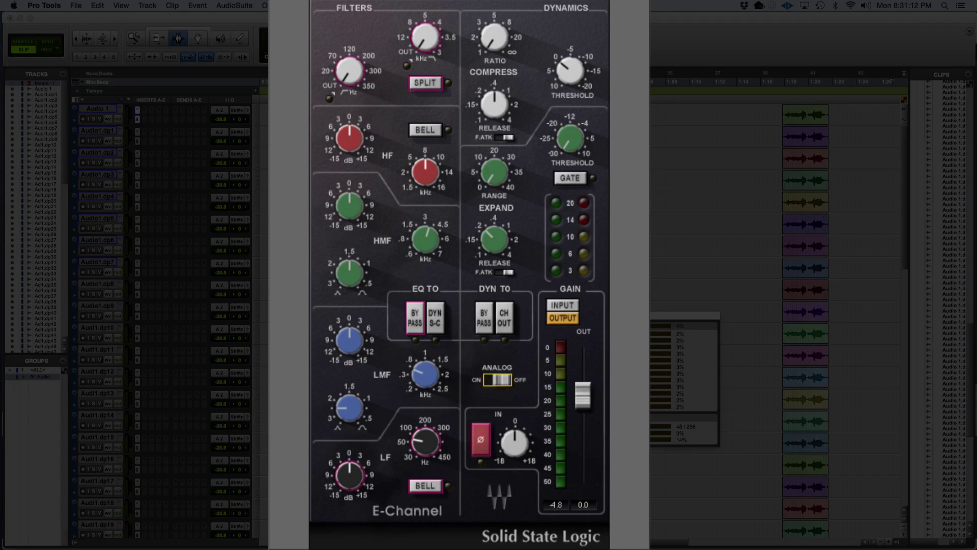
pyautogui.press('super+w')
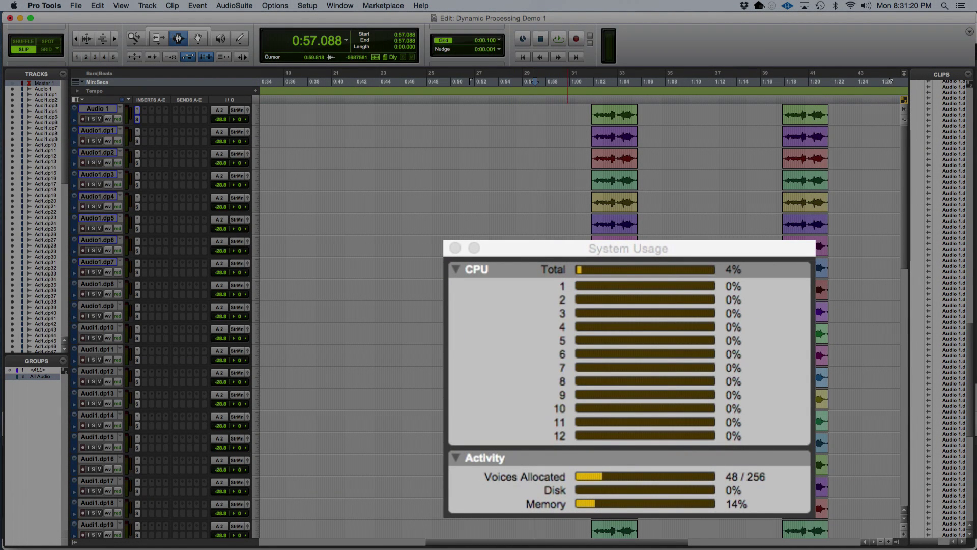
# - Play from 0:59.861 watching System Usage CPU stay at 0–5%, then stop
pyautogui.click(568, 97)
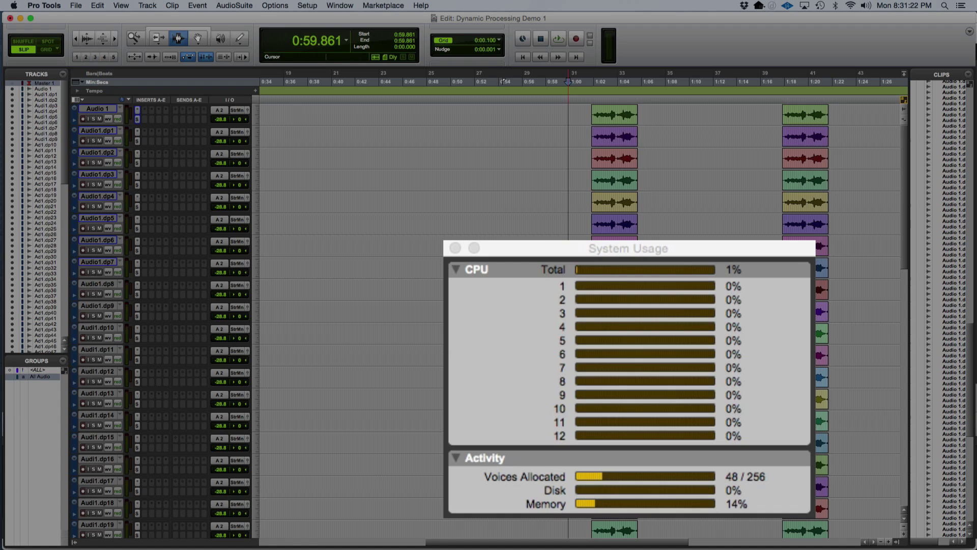
pyautogui.press('space')
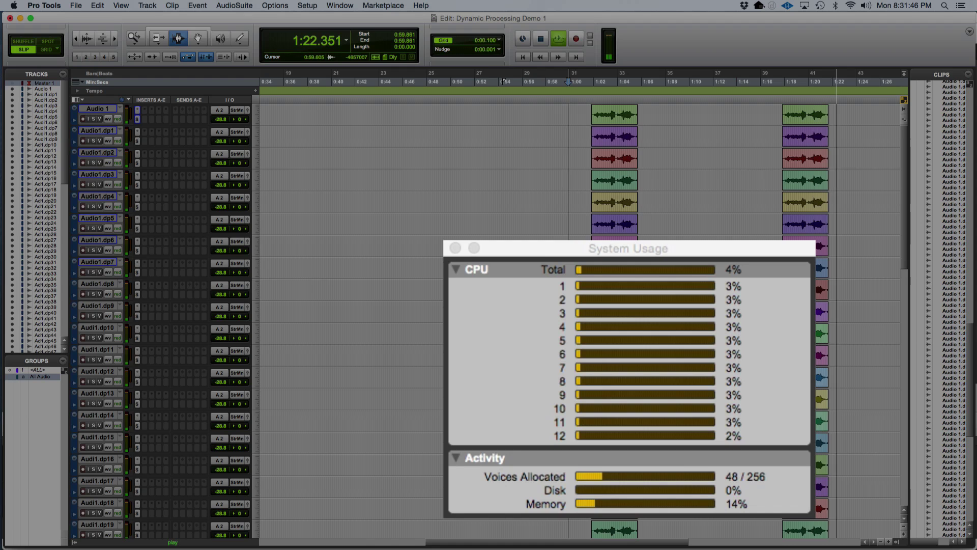
pyautogui.press('space')
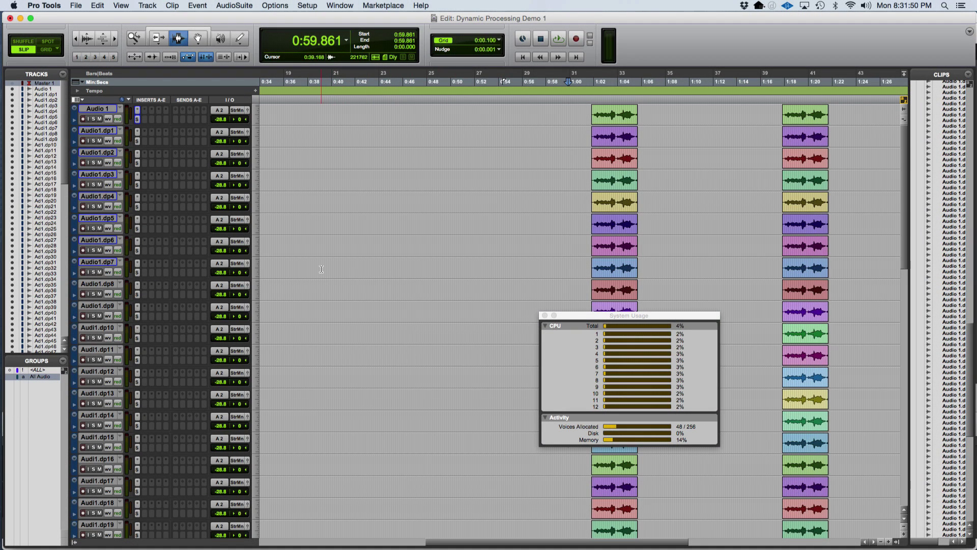
# - Insert Eventide UltraChannel (mono) on Audio1.dp5's insert B and close its window
pyautogui.click(146, 220)
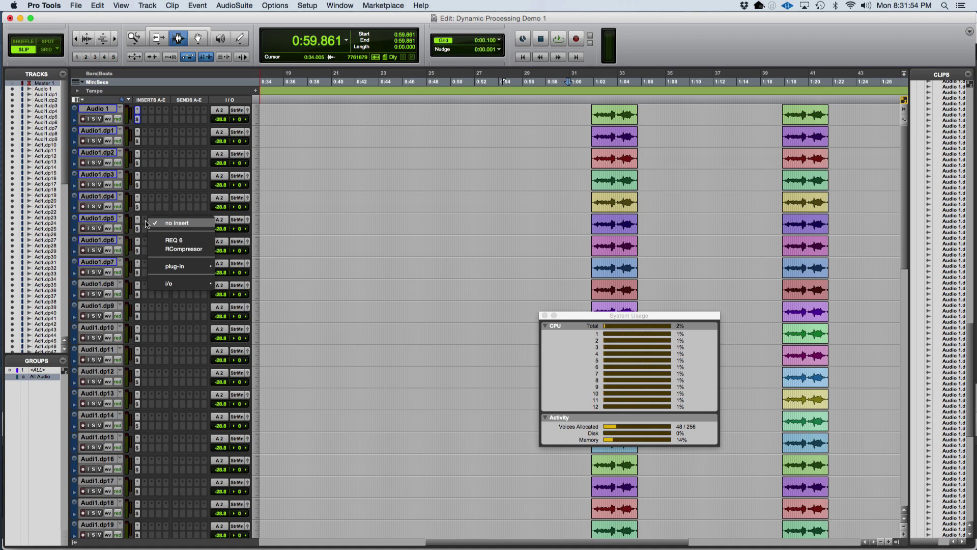
pyautogui.moveTo(167, 265)
pyautogui.moveTo(261, 408)
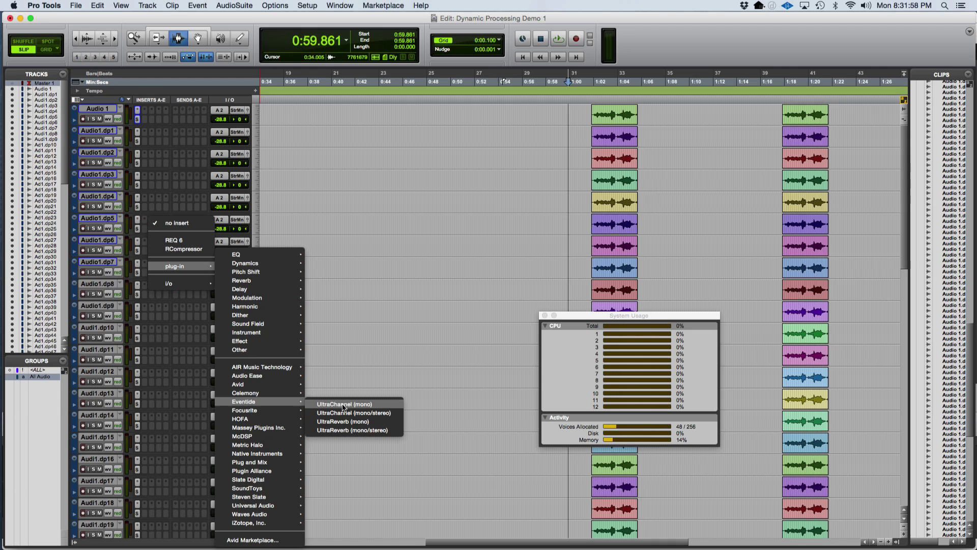
pyautogui.click(344, 406)
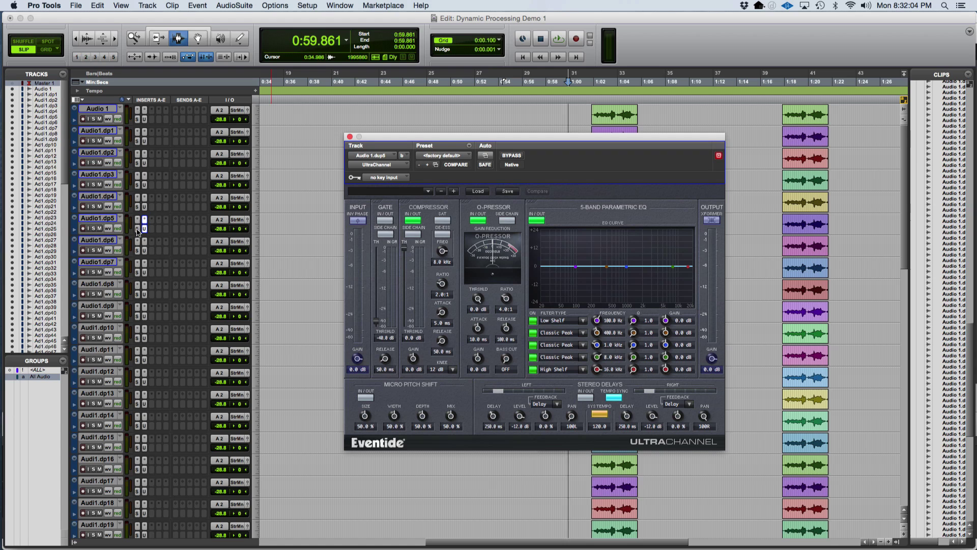
pyautogui.click(350, 137)
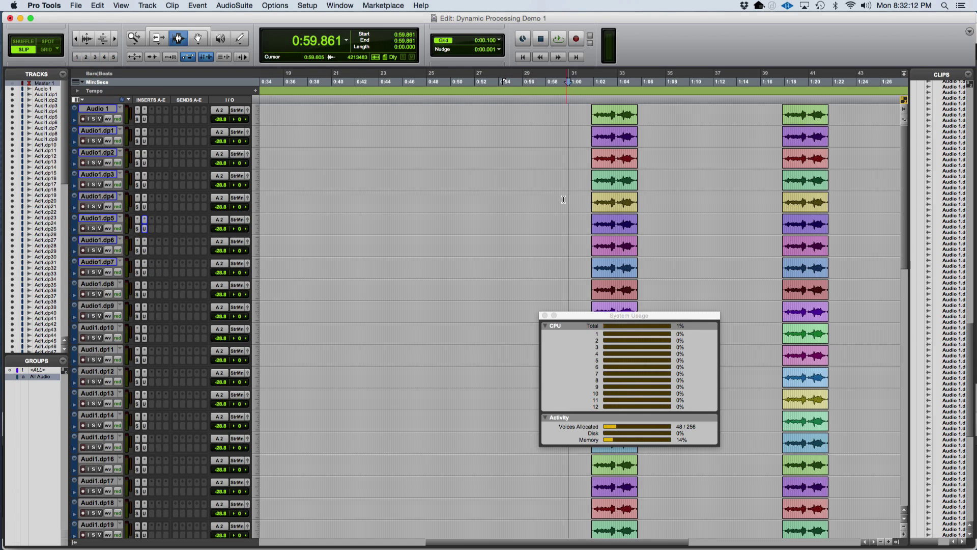
# - Play from 0:59.520 to watch CPU rise to about 31%, then stop
pyautogui.click(564, 199)
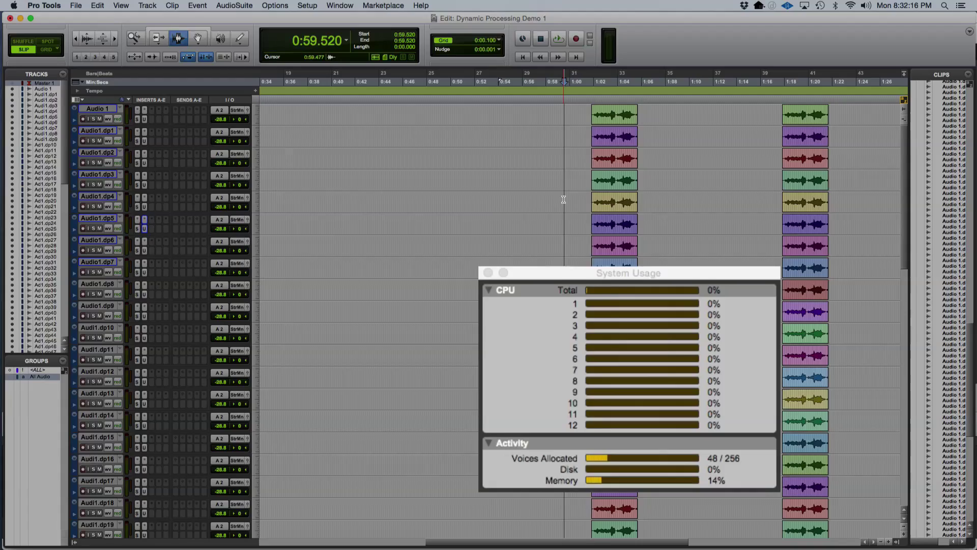
pyautogui.press('space')
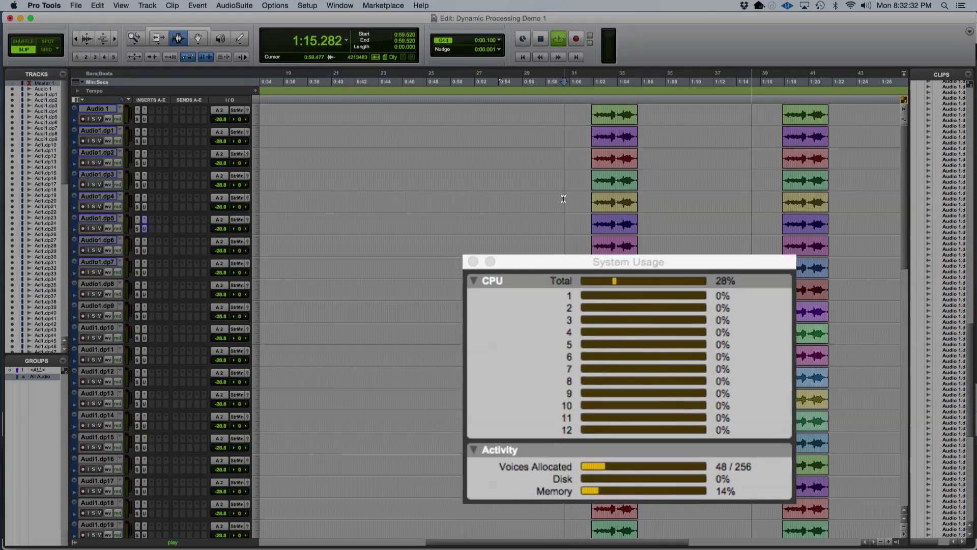
pyautogui.press('space')
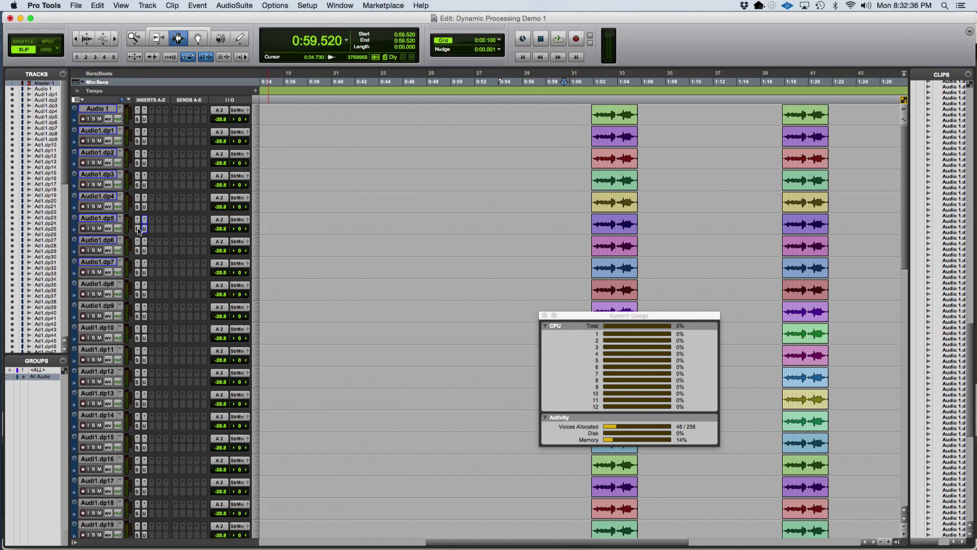
# - Open and close Audio1.dp5's SSL E-Channel, then start playback with both plug-ins active
pyautogui.click(138, 229)
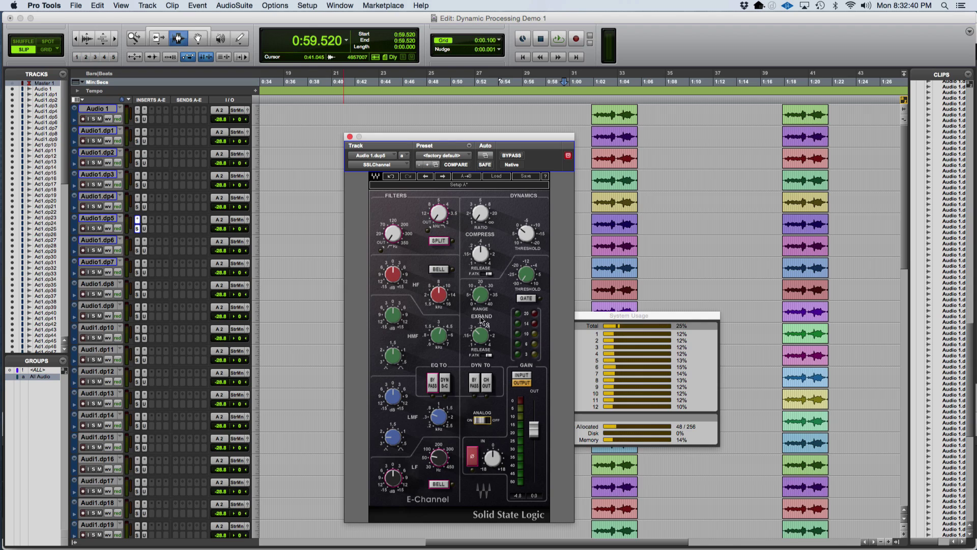
pyautogui.click(349, 137)
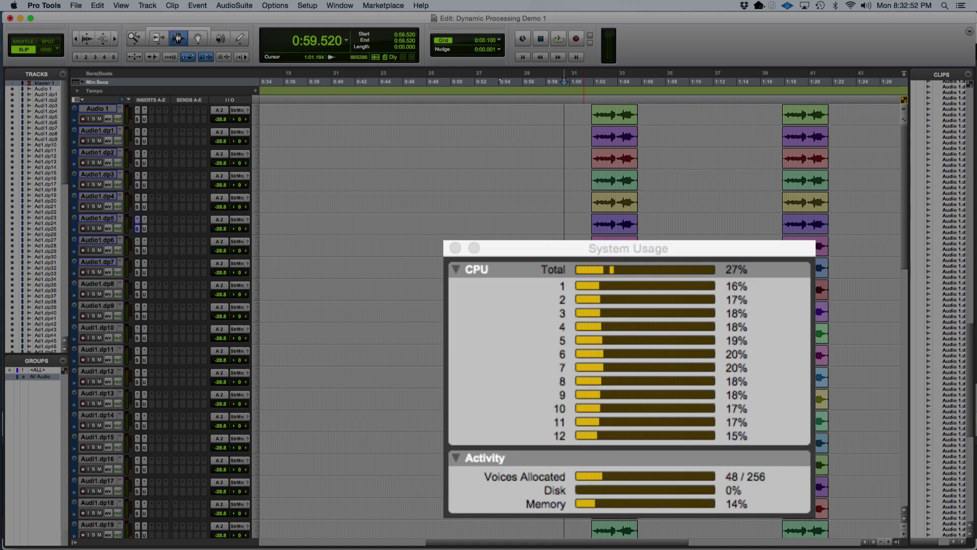
pyautogui.press('space')
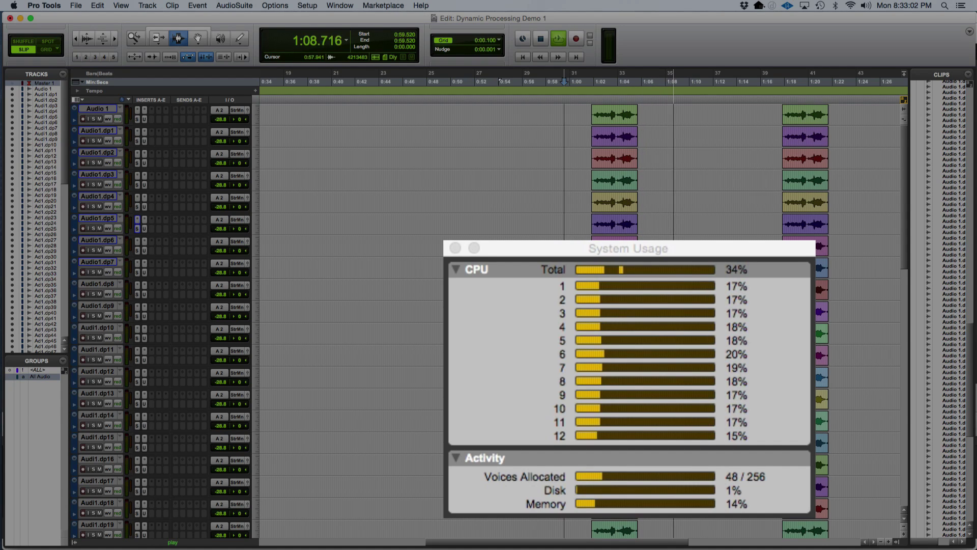
# - Stop playback and remove the SSL insert from insert A on the tracks
pyautogui.press('space')
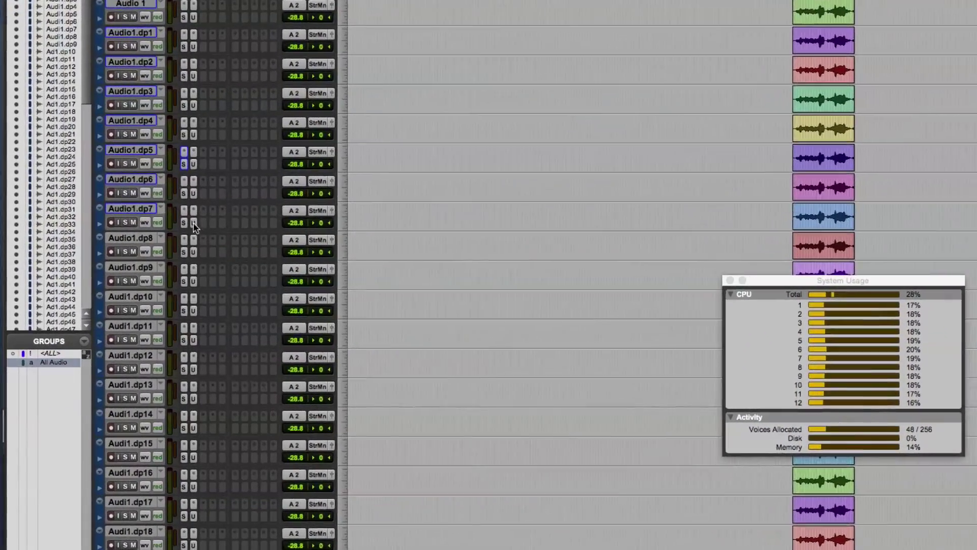
pyautogui.click(210, 197)
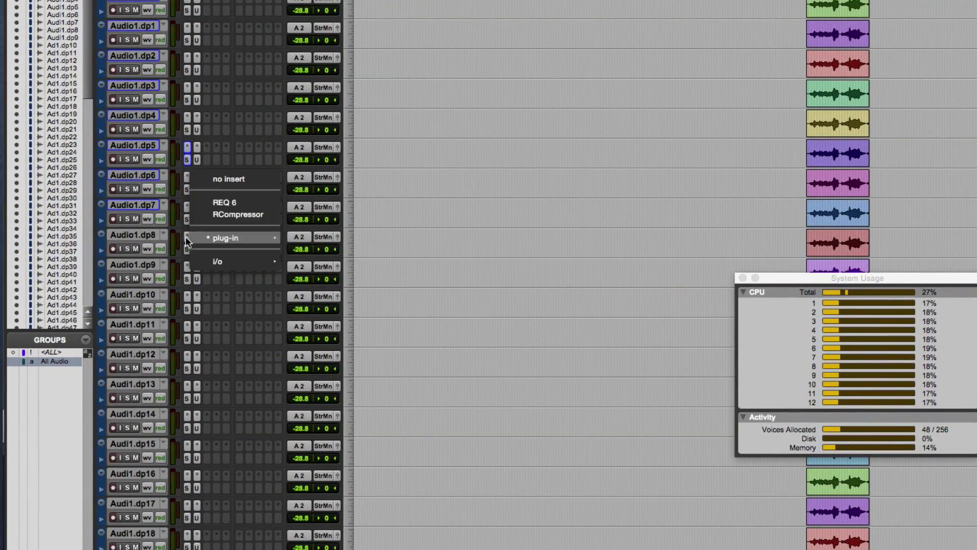
pyautogui.click(216, 181)
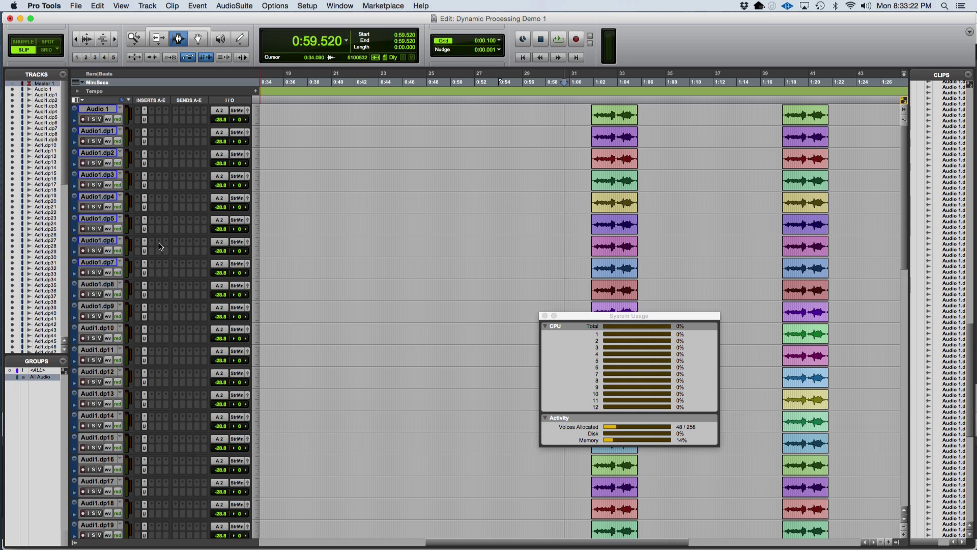
# - Insert Waves SSLChannel (mono) on insert D, after UltraChannel
pyautogui.click(160, 246)
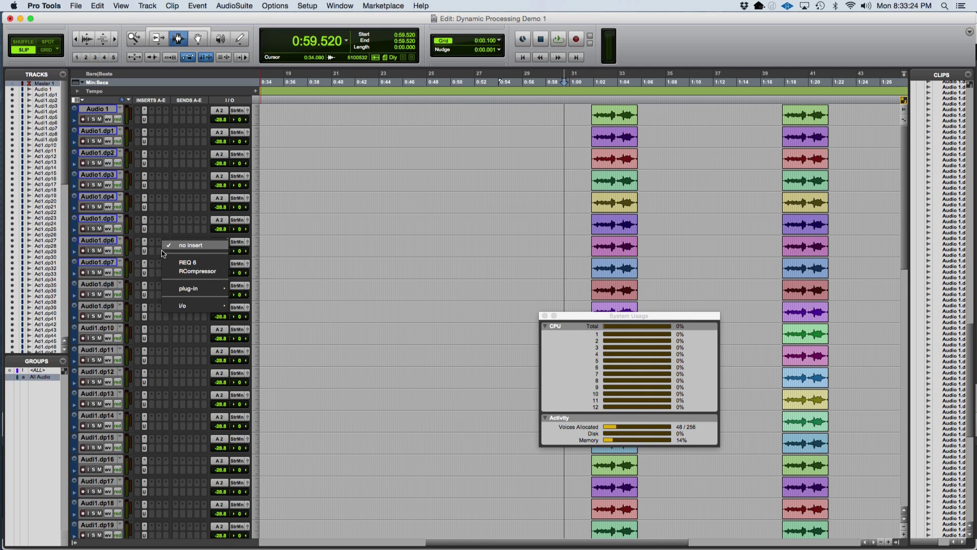
pyautogui.moveTo(175, 289)
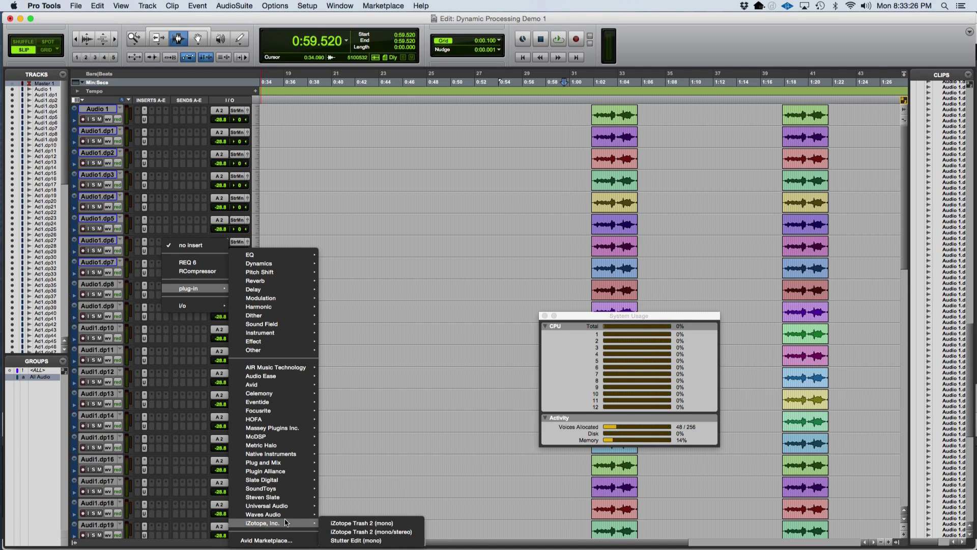
pyautogui.moveTo(285, 518)
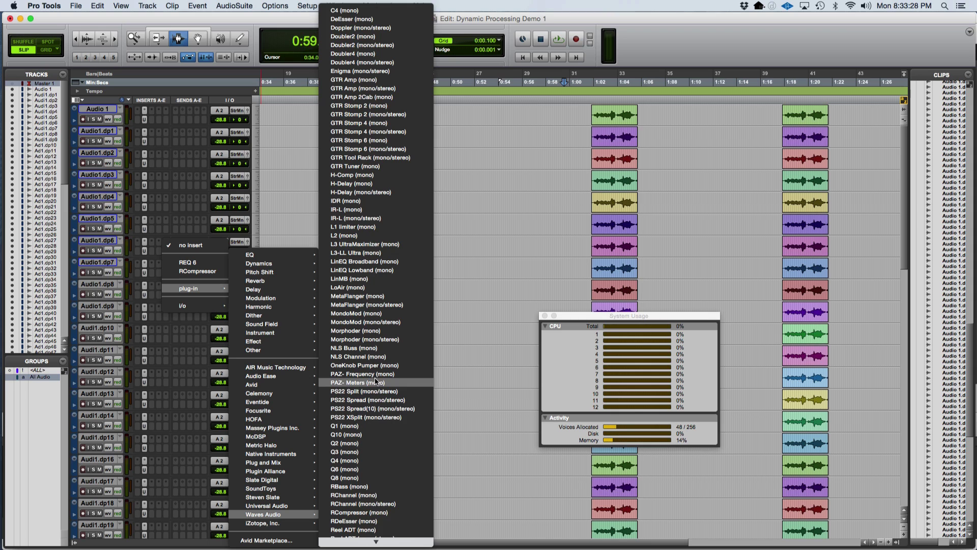
pyautogui.scroll(-8, 376, 275)
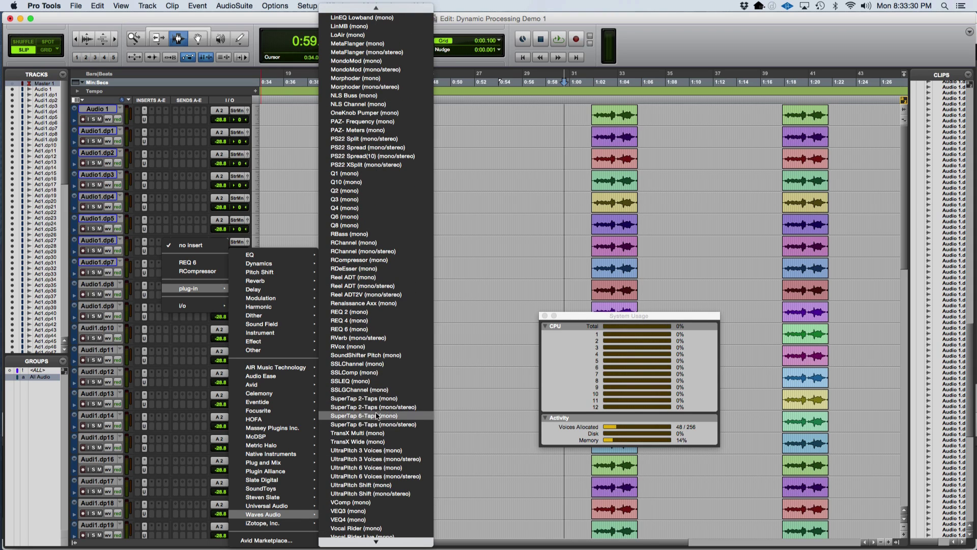
pyautogui.click(376, 367)
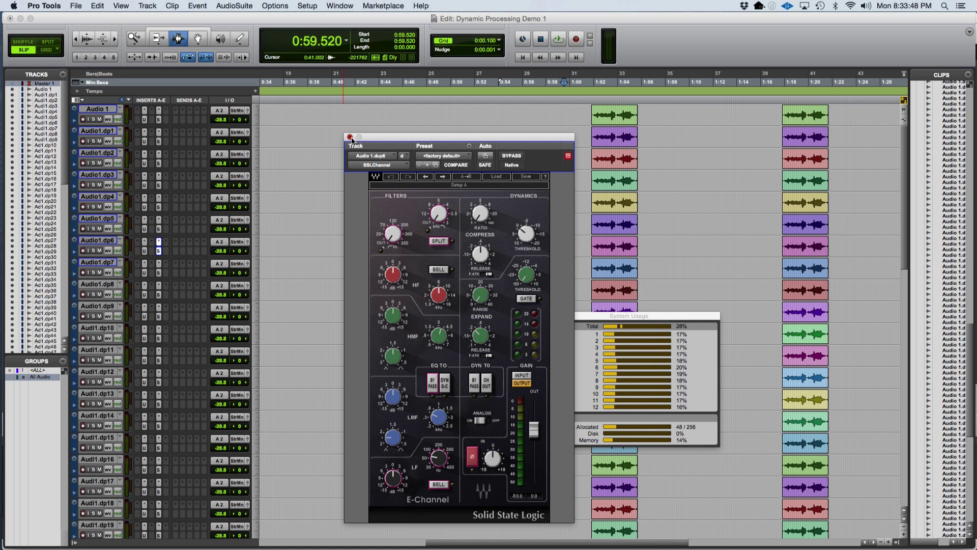
# - Play from 0:59.605 with UltraChannel before SSL Channel, watching CPU peak near 37%, then stop
pyautogui.click(349, 137)
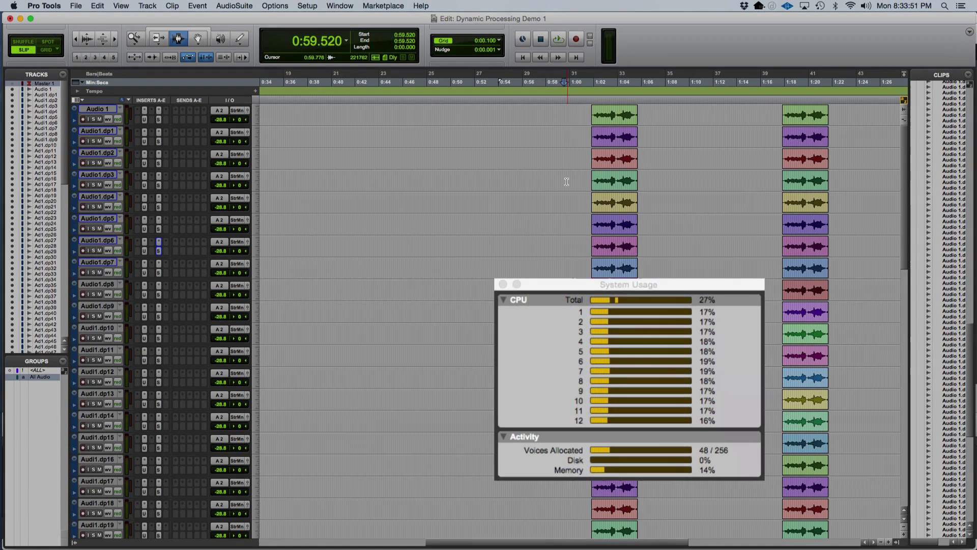
pyautogui.click(565, 182)
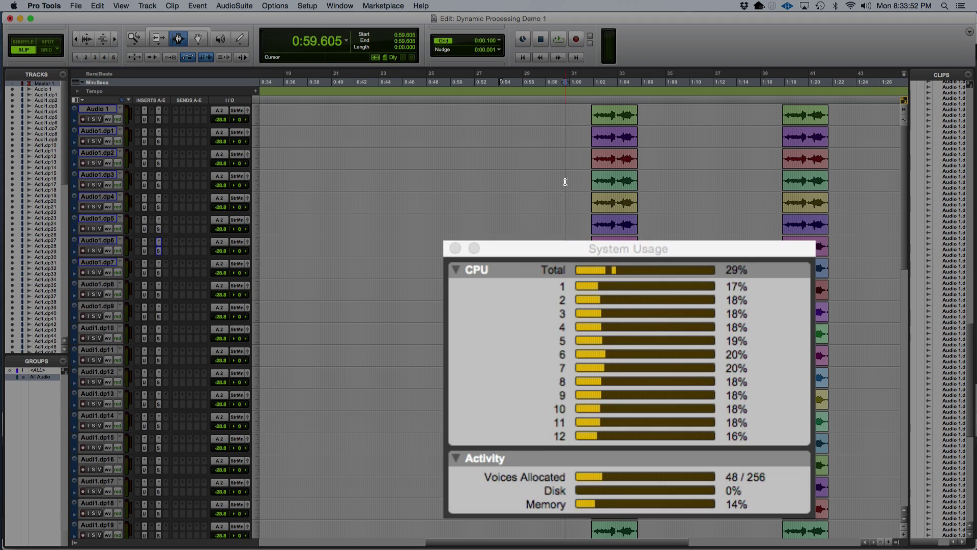
pyautogui.press('space')
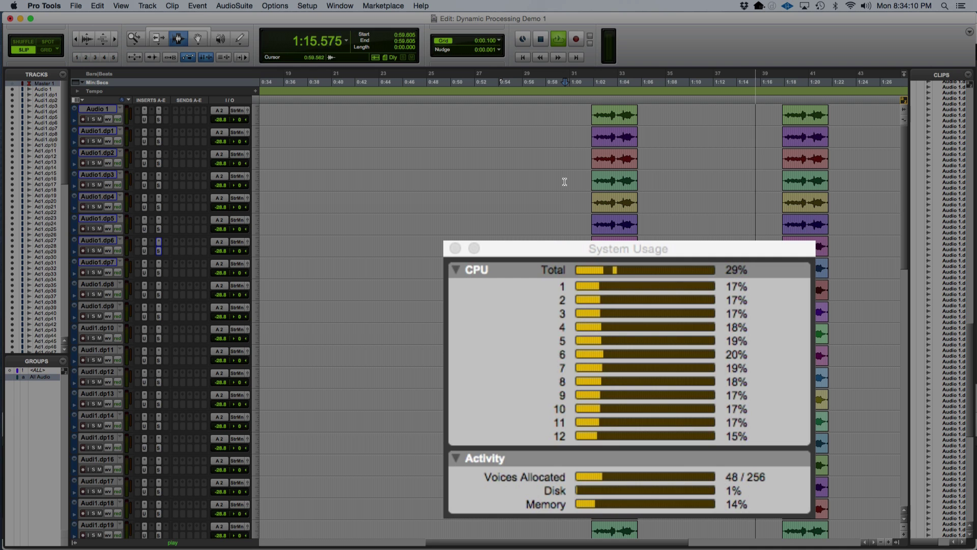
pyautogui.press('space')
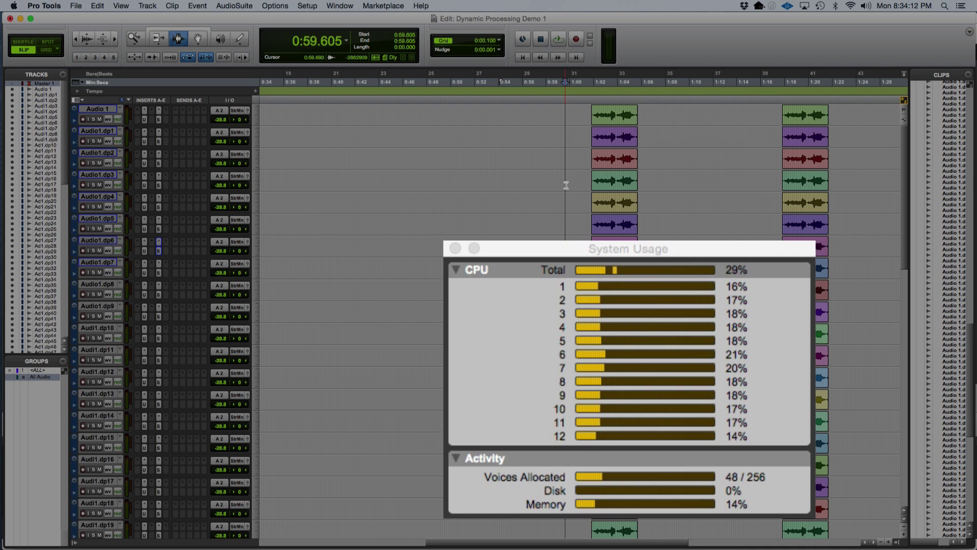